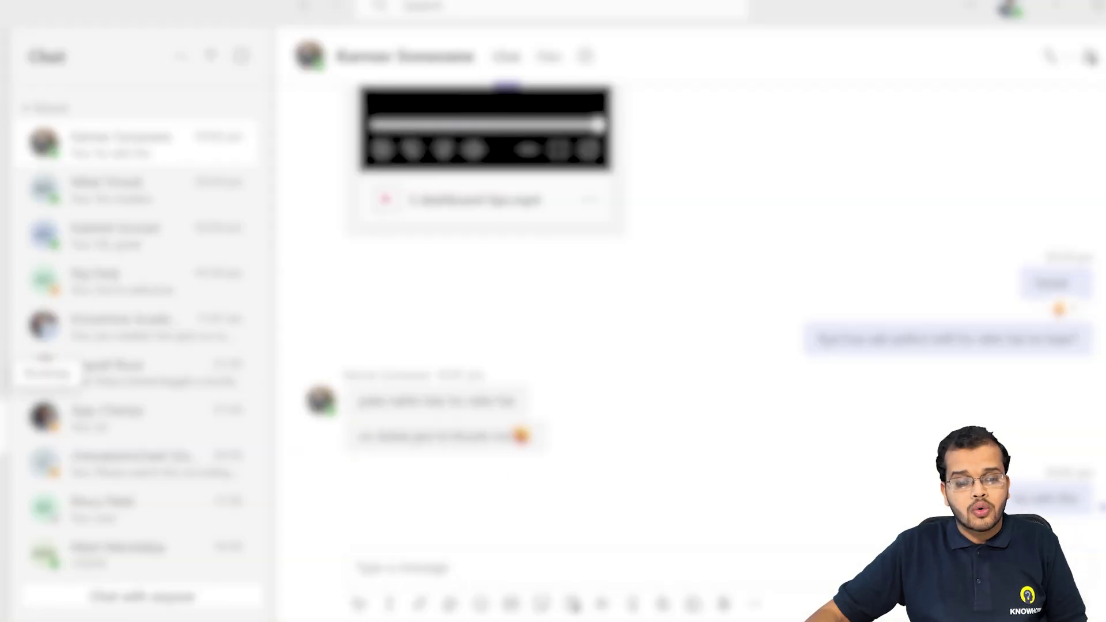
Launch the Power BI app from the Teams apps flyout on the left rail.
{"action": "left_click", "coordinate": [7, 374]}
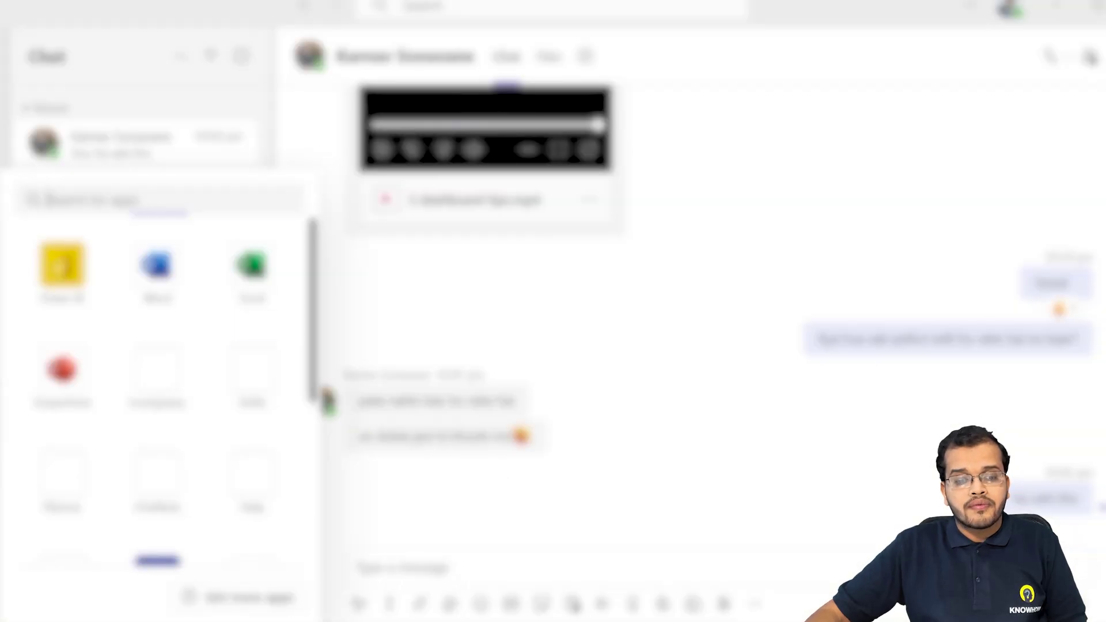
{"action": "left_click", "coordinate": [91, 297]}
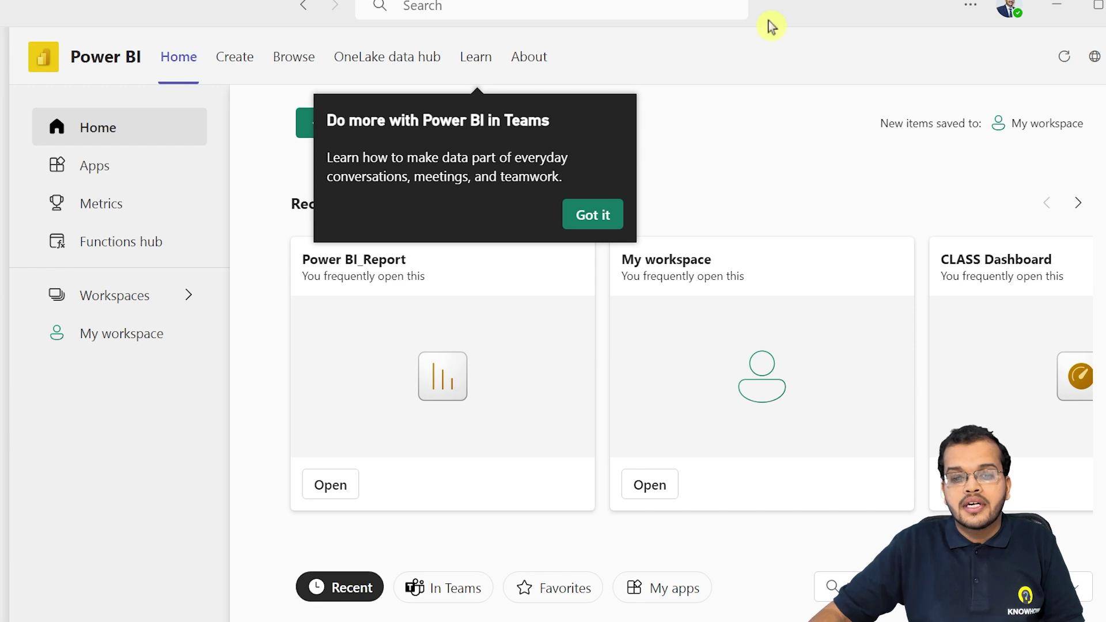
Dismiss the Power BI in Teams tip and scroll down to the Recommended report and dashboard cards.
{"action": "left_click", "coordinate": [580, 222]}
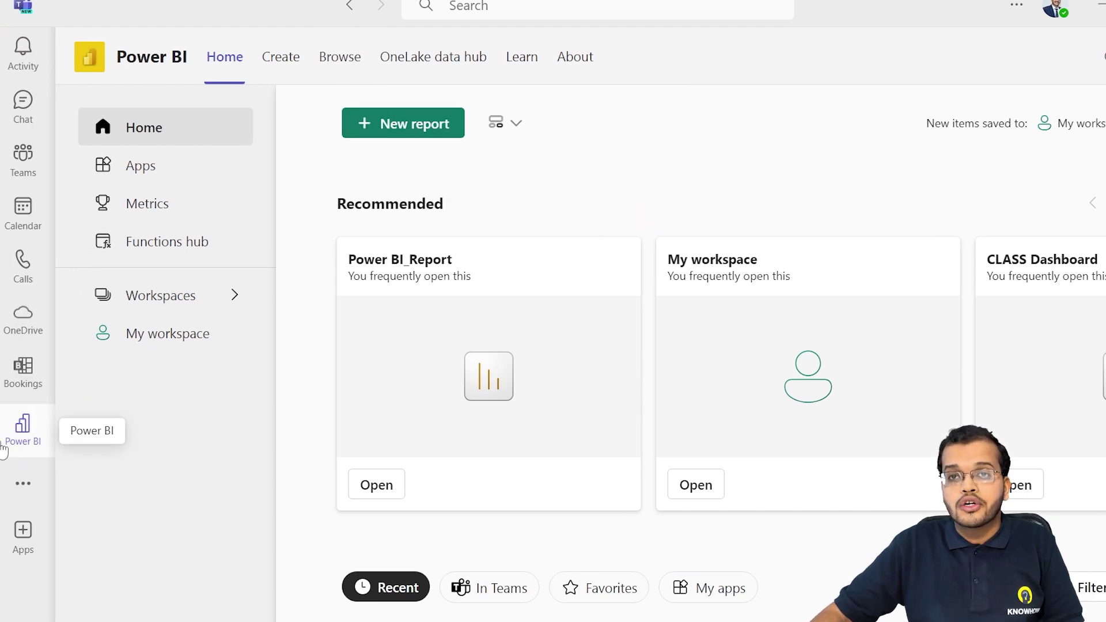
{"action": "left_click", "coordinate": [23, 483]}
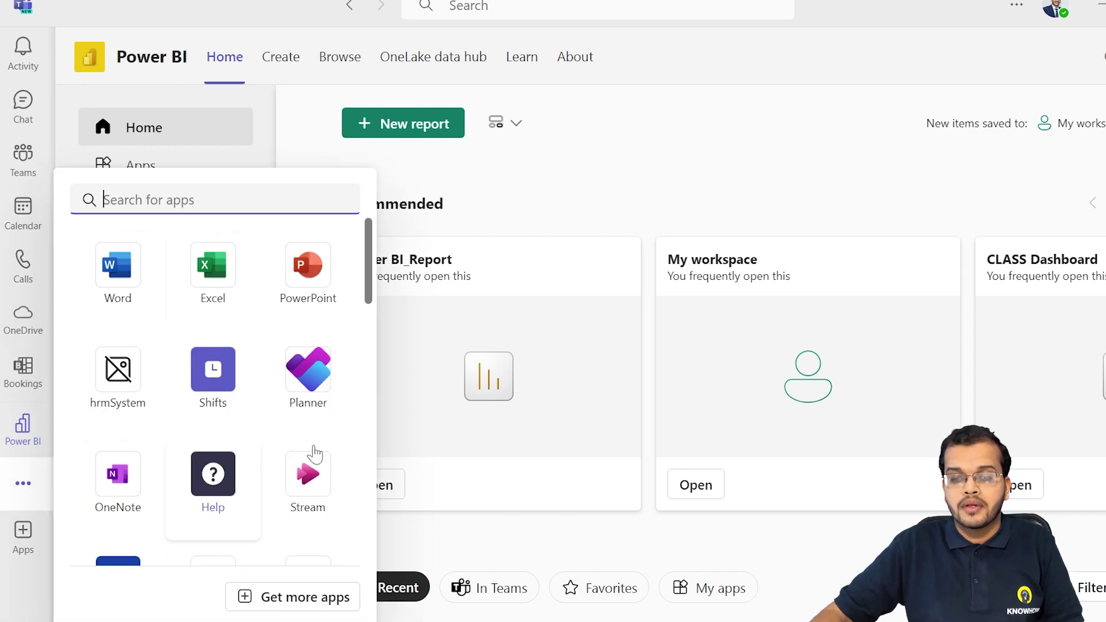
{"action": "left_click", "coordinate": [469, 209]}
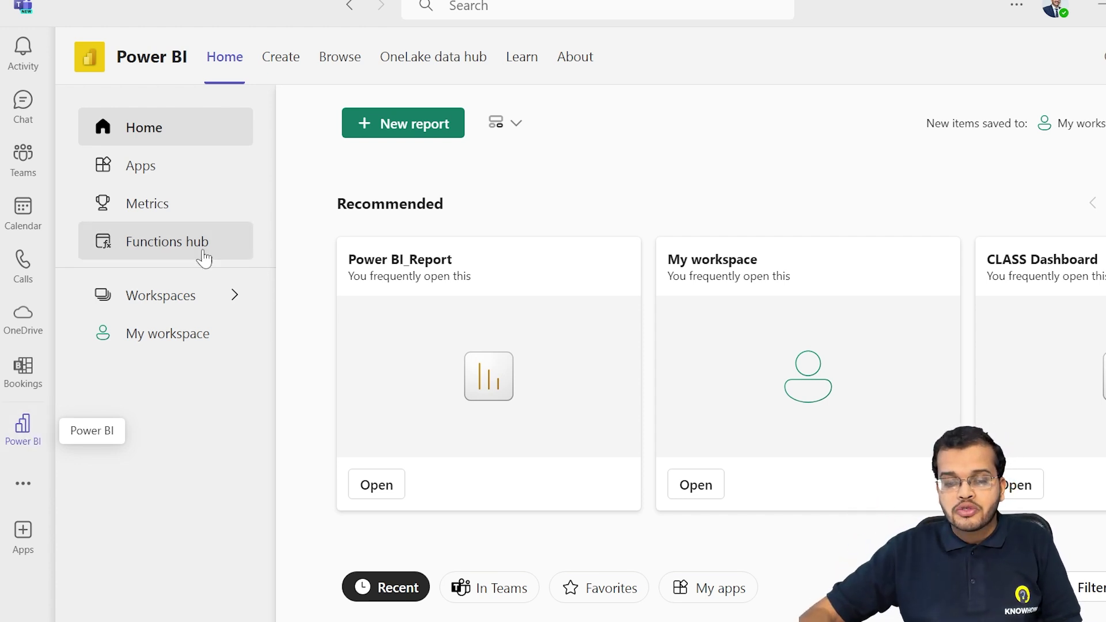
{"action": "scroll", "coordinate": [334, 317], "scroll_direction": "down", "scroll_amount": 5}
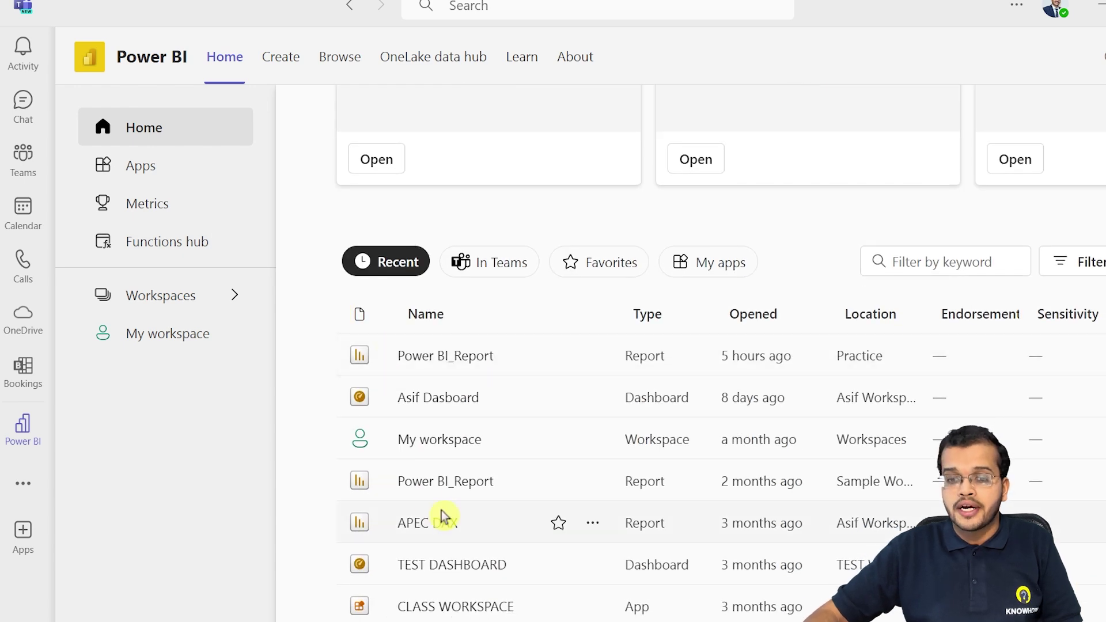
Open Power BI_Report, cancel sharing it to a Teams chat, and return to Power BI Desktop's Page 5.
{"action": "left_click", "coordinate": [454, 362]}
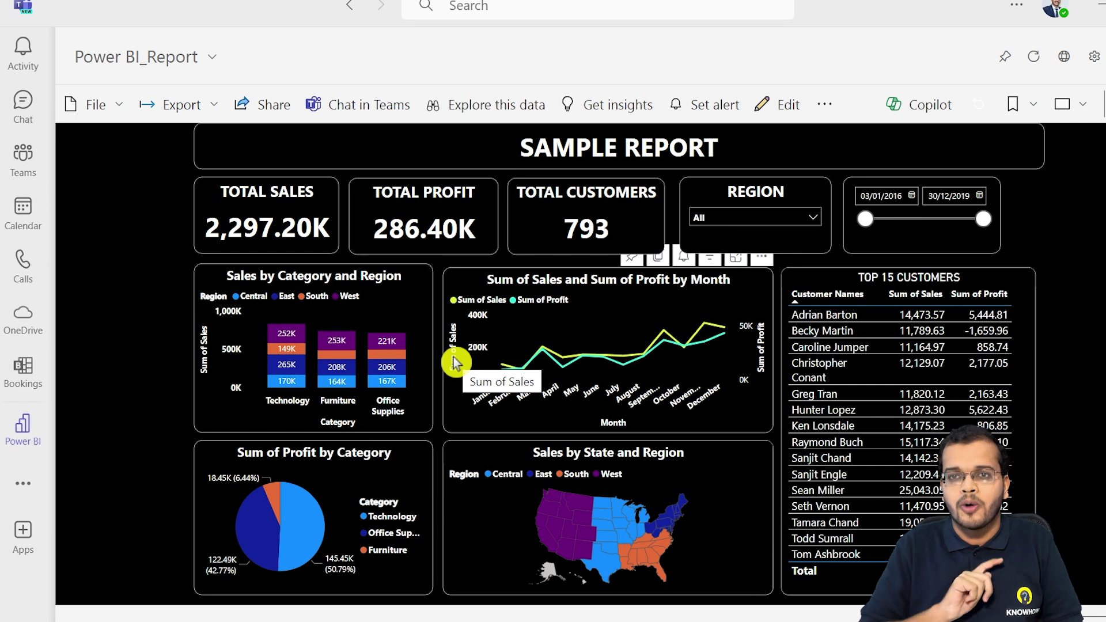
{"action": "left_click", "coordinate": [347, 103]}
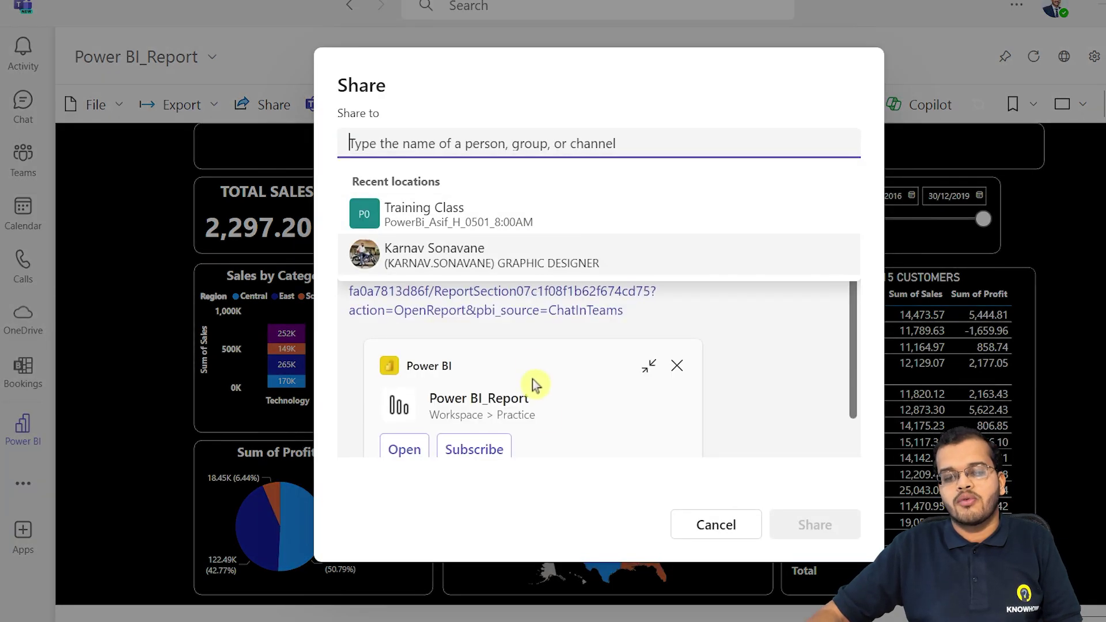
{"action": "left_click", "coordinate": [715, 524]}
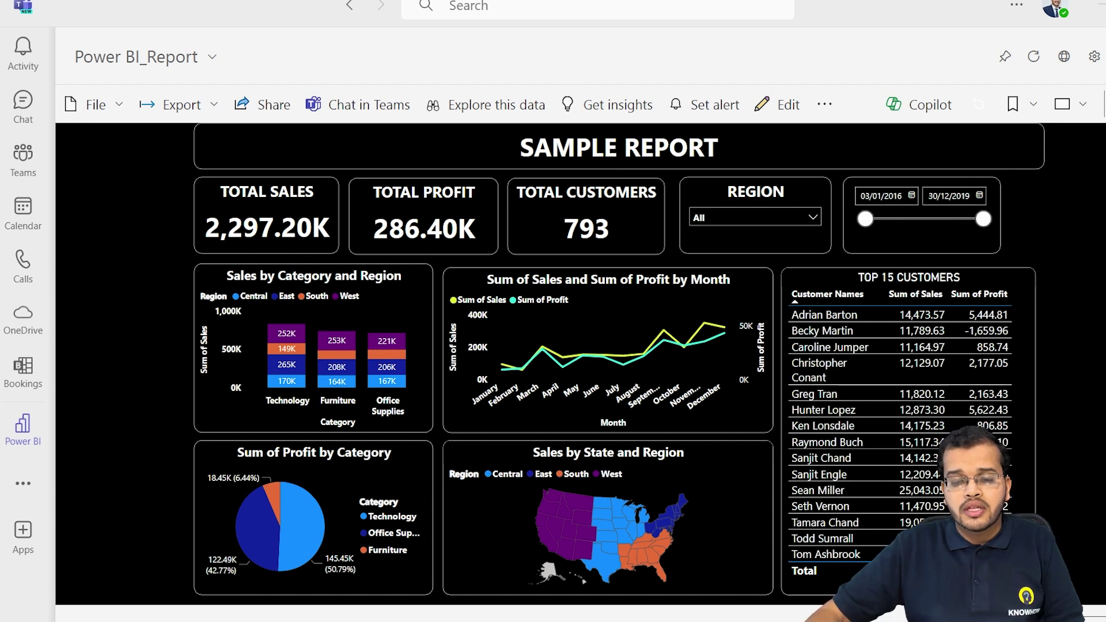
{"action": "mouse_move", "coordinate": [538, 612]}
{"action": "left_click", "coordinate": [476, 580]}
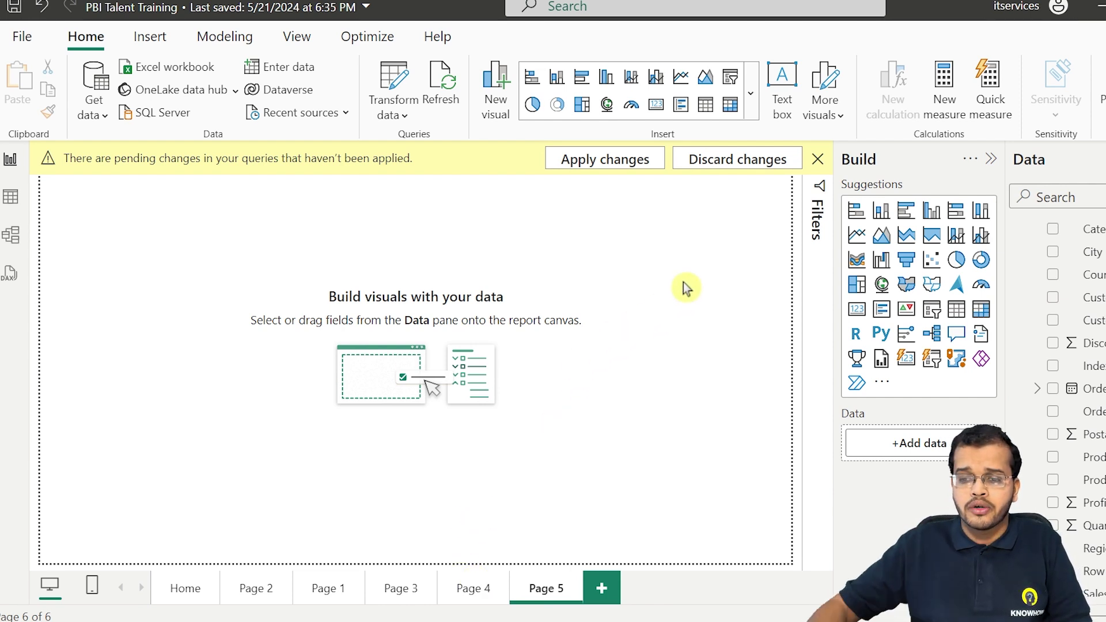
Expand the Insert visuals gallery and scroll down to the AI visuals and Other sections.
{"action": "left_click", "coordinate": [751, 93]}
{"action": "scroll", "coordinate": [630, 383], "scroll_direction": "down", "scroll_amount": 8}
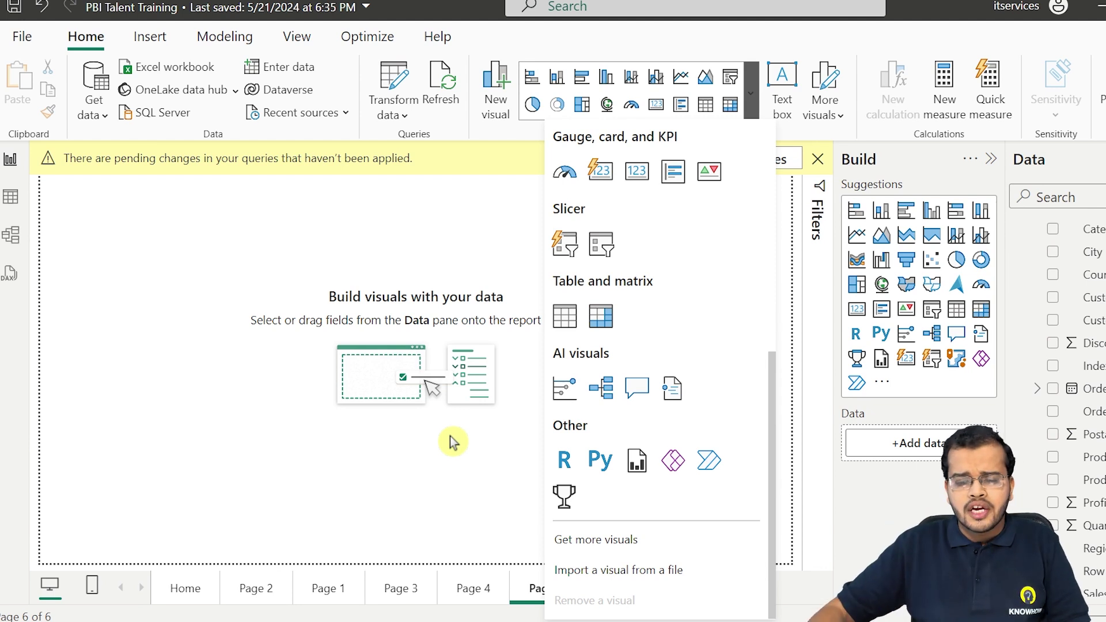
Bring the PBI Talent Training Power Query Editor window, showing the Data query, to the front.
{"action": "mouse_move", "coordinate": [566, 619]}
{"action": "left_click", "coordinate": [630, 576]}
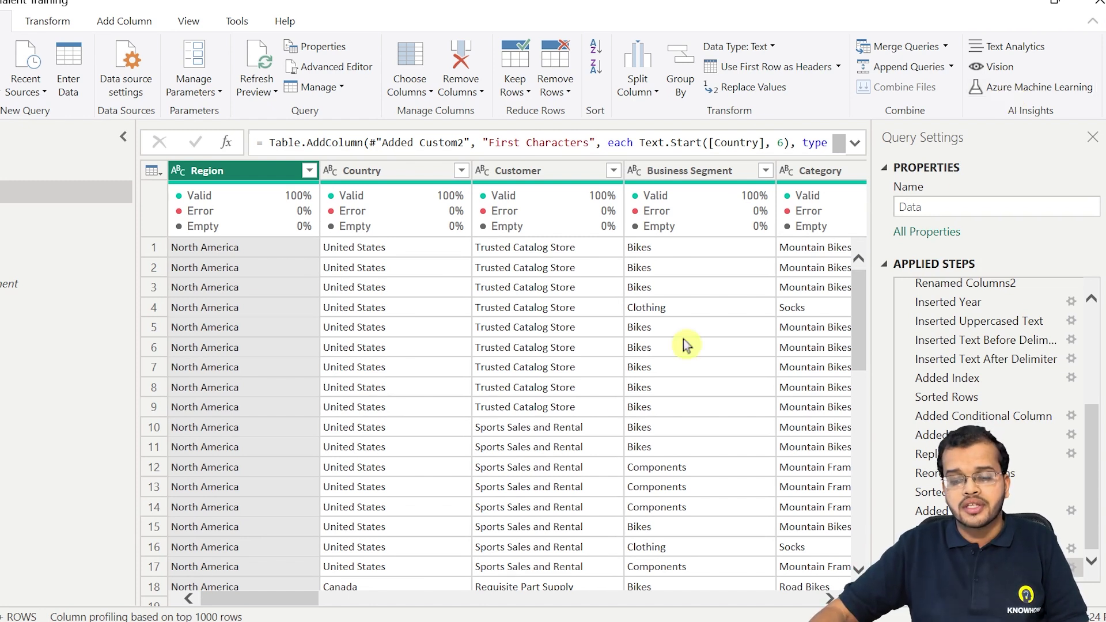
Return to the report, close the visuals gallery, and apply the pending query changes.
{"action": "mouse_move", "coordinate": [524, 621]}
{"action": "mouse_move", "coordinate": [482, 621]}
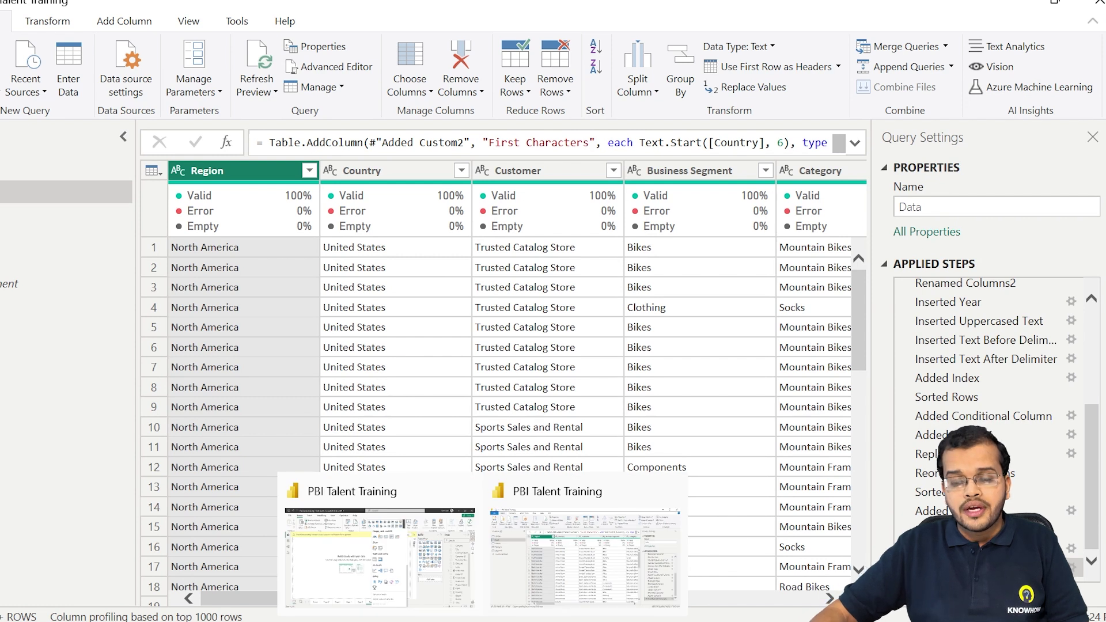
{"action": "left_click", "coordinate": [410, 560]}
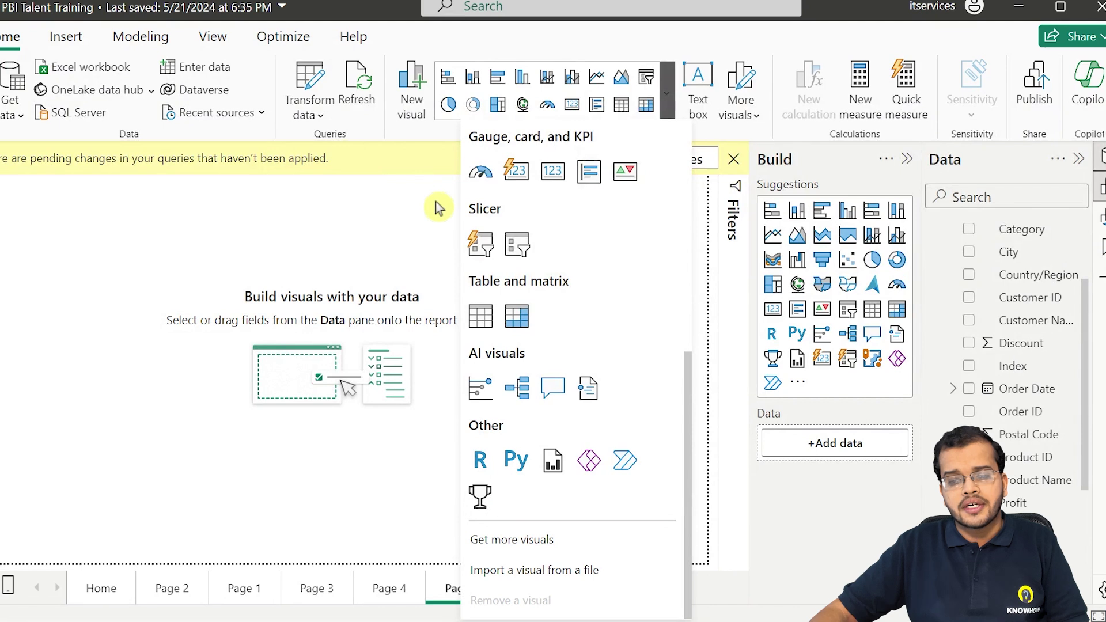
{"action": "left_click", "coordinate": [437, 208]}
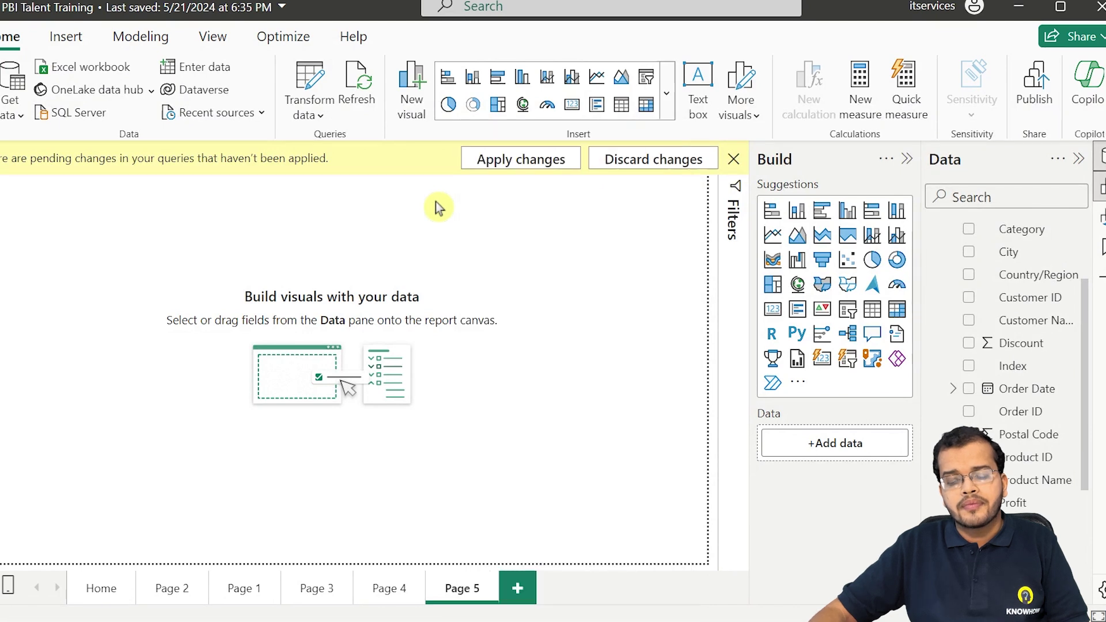
{"action": "left_click", "coordinate": [488, 158]}
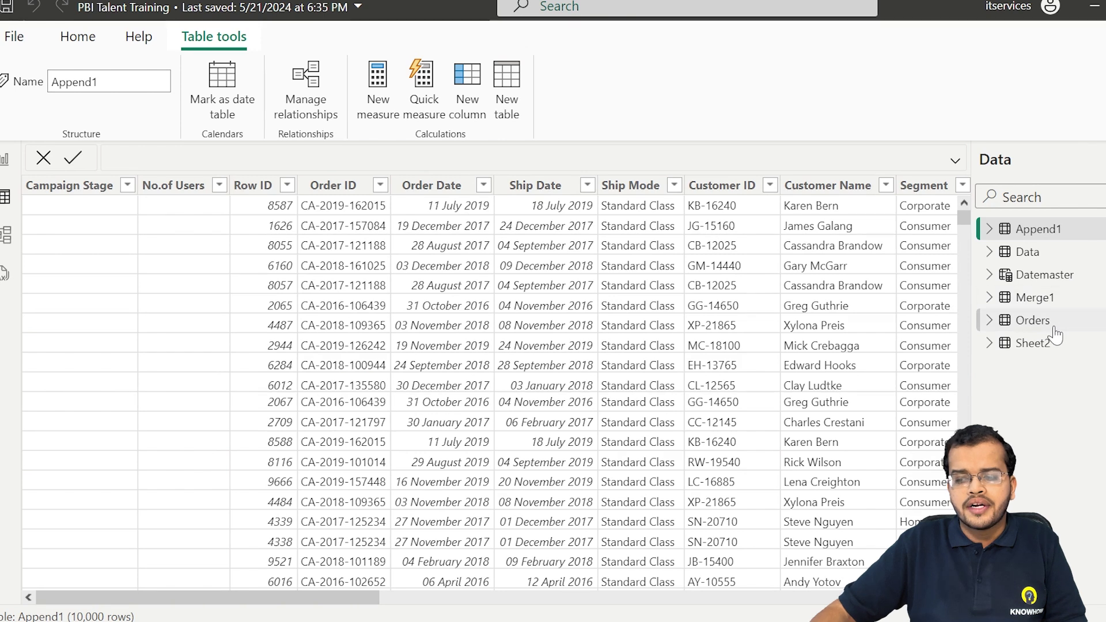
Show the Orders table's 9,994 rows and select the Ship Mode column to view its properties.
{"action": "left_click", "coordinate": [1034, 320]}
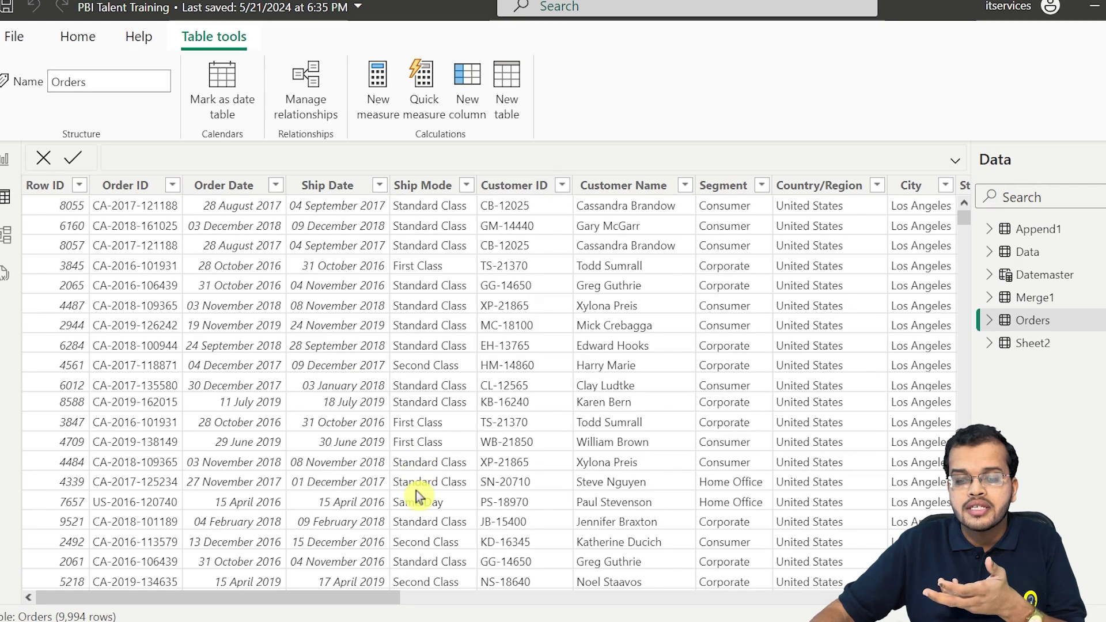
{"action": "left_click", "coordinate": [415, 504]}
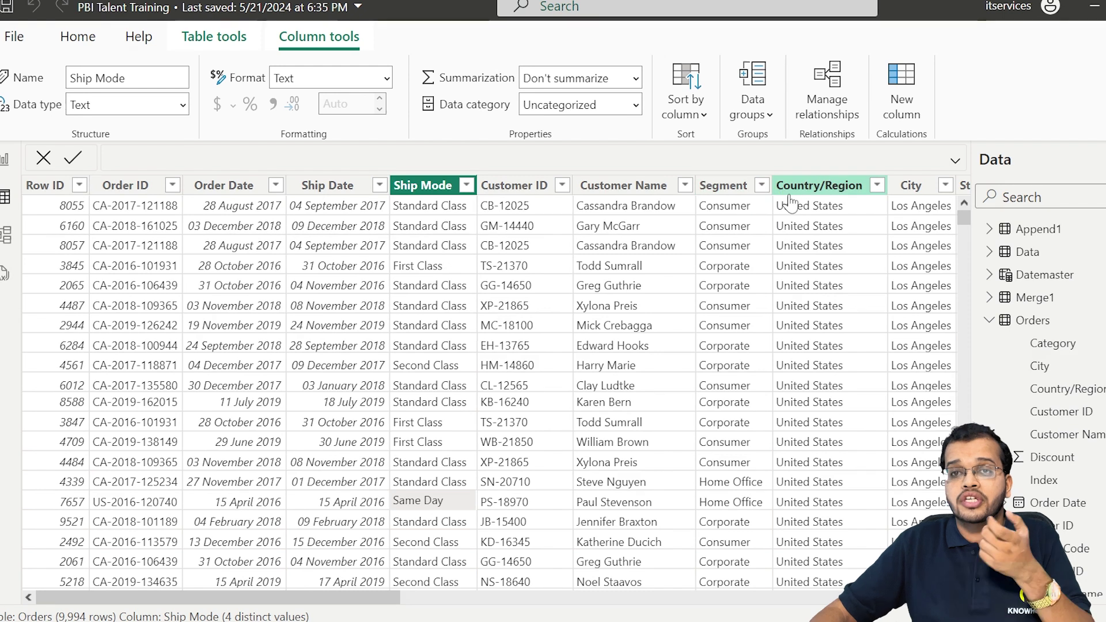
Scroll across the table, then place a clustered column chart on Page 5 and enlarge it.
{"action": "left_click_drag", "start_coordinate": [388, 599], "coordinate": [933, 599]}
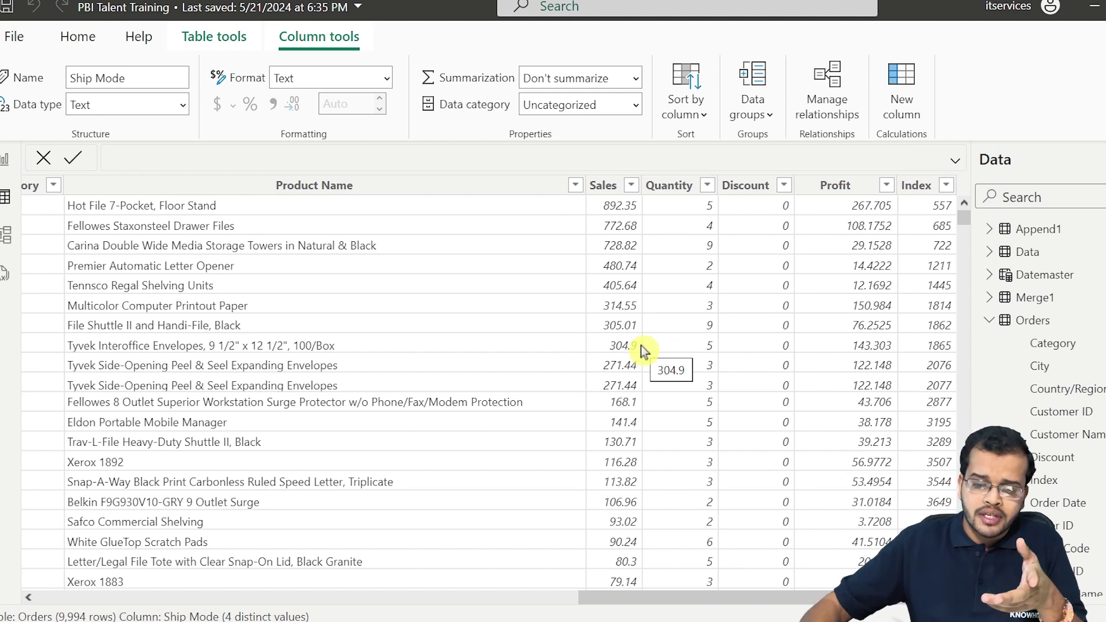
{"action": "left_click_drag", "start_coordinate": [617, 599], "coordinate": [72, 599]}
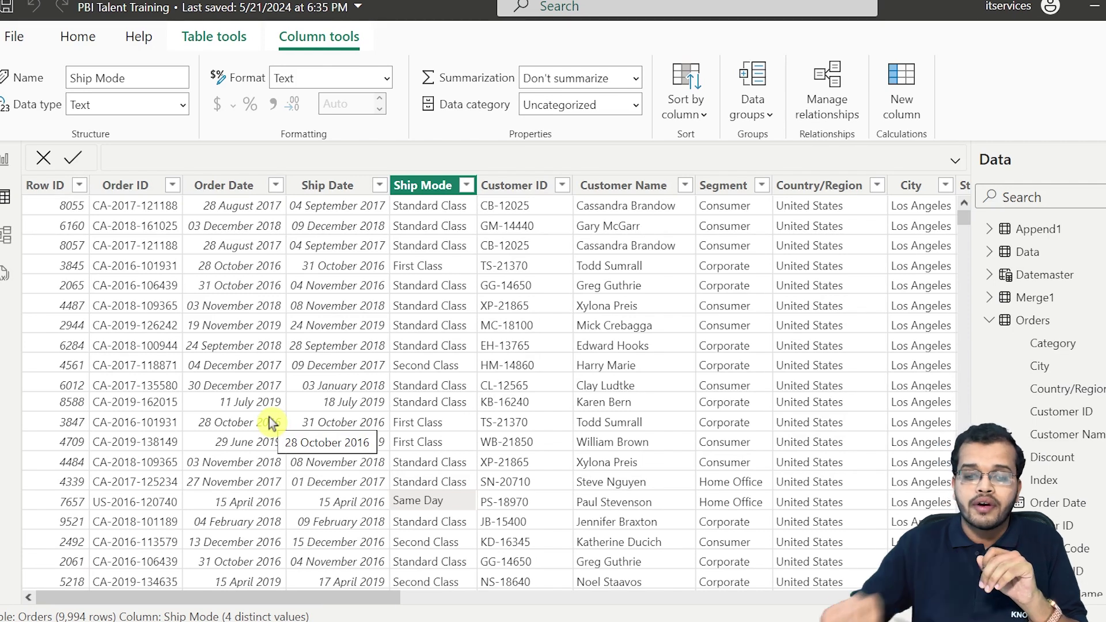
{"action": "left_click", "coordinate": [5, 159]}
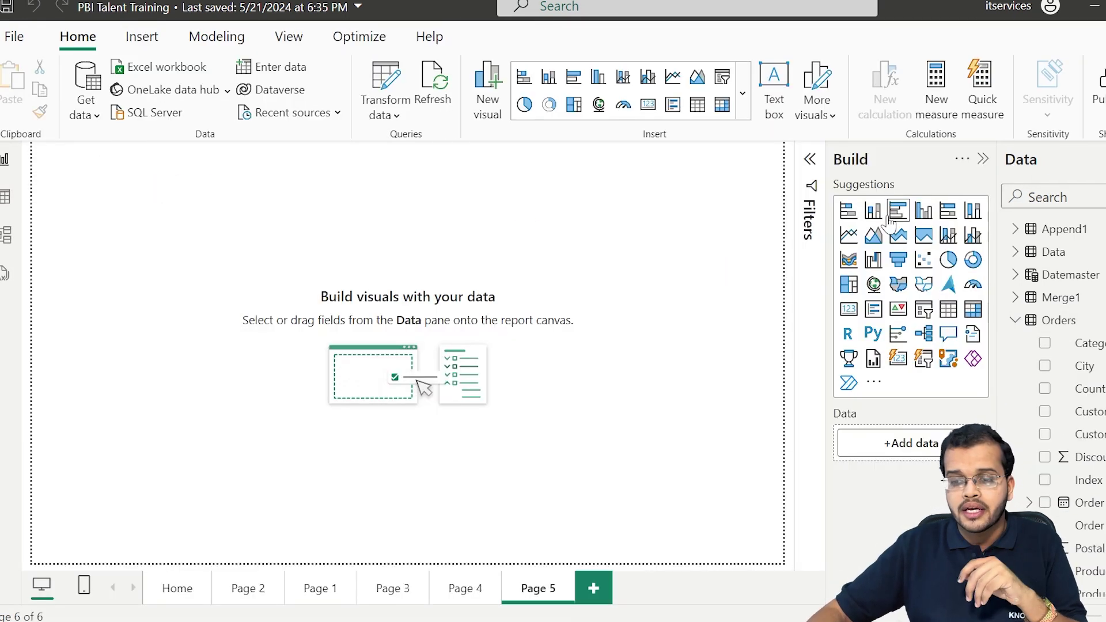
{"action": "left_click", "coordinate": [920, 212]}
{"action": "left_click_drag", "start_coordinate": [202, 305], "coordinate": [652, 473]}
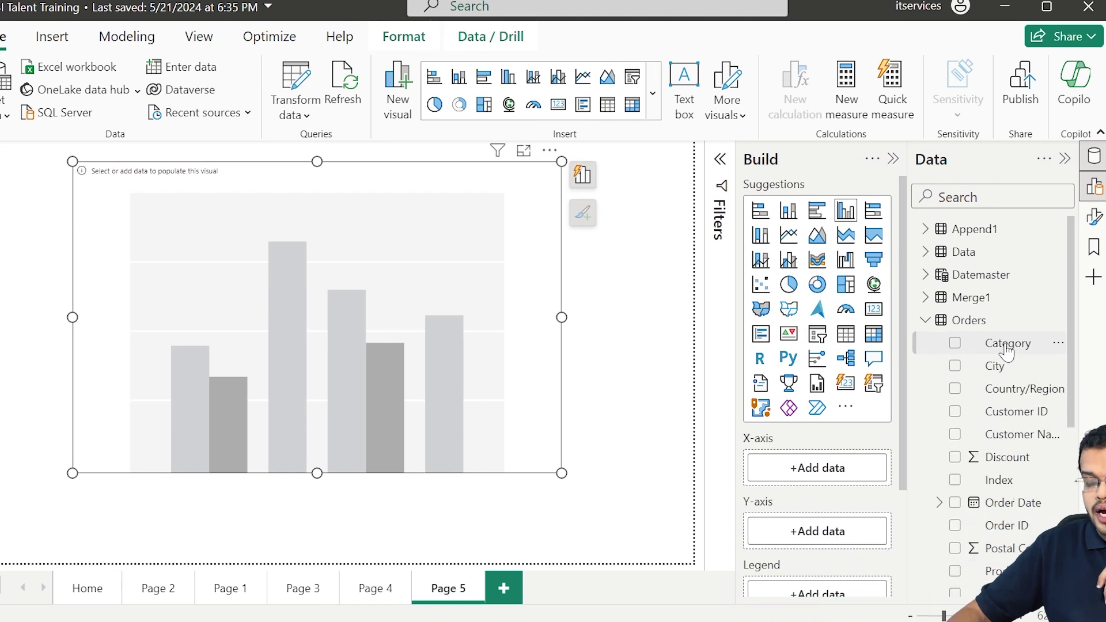
Put Order Date on the x-axis and Profit as values, then widen the chart and shift it left.
{"action": "left_click_drag", "start_coordinate": [1022, 502], "coordinate": [841, 470]}
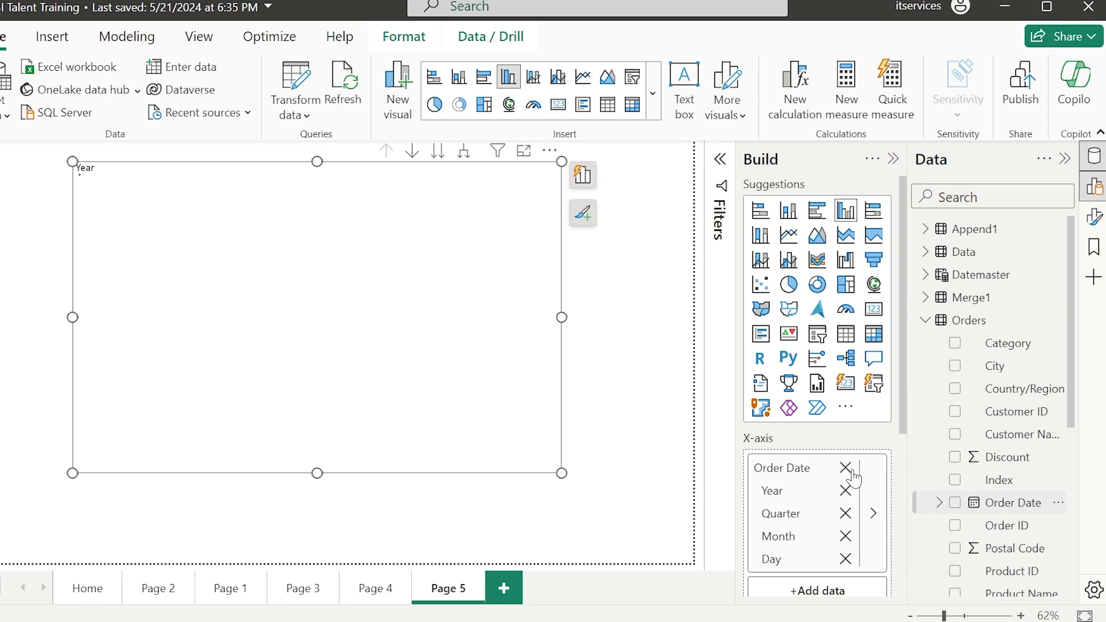
{"action": "scroll", "coordinate": [831, 513], "scroll_direction": "down", "scroll_amount": 3}
{"action": "scroll", "coordinate": [988, 527], "scroll_direction": "down", "scroll_amount": 4}
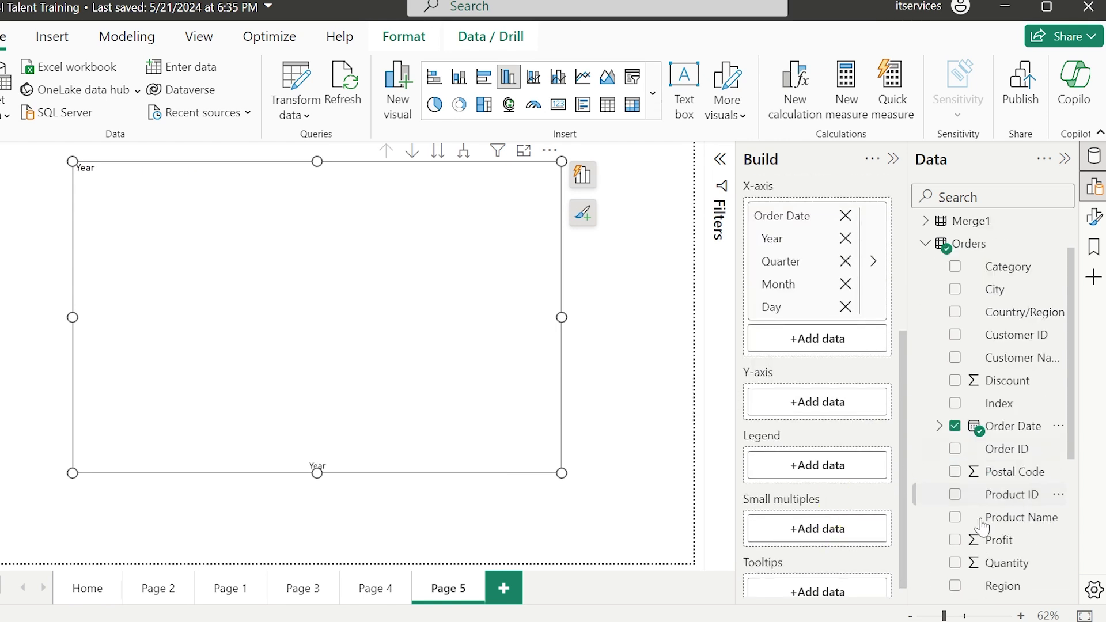
{"action": "left_click_drag", "start_coordinate": [1001, 507], "coordinate": [832, 402]}
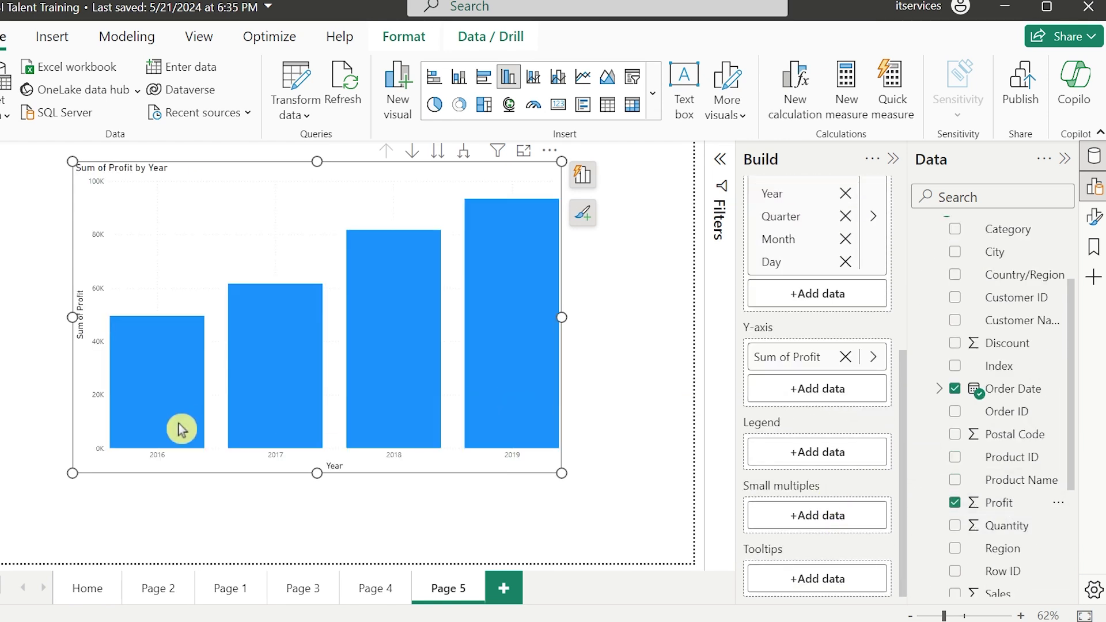
{"action": "left_click_drag", "start_coordinate": [562, 473], "coordinate": [661, 466]}
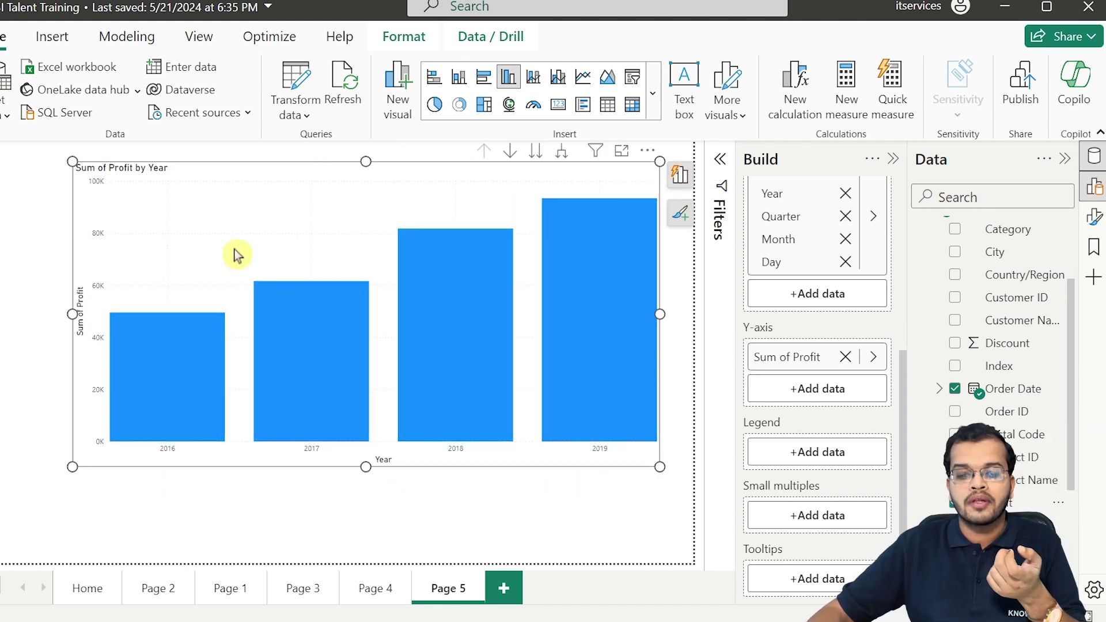
{"action": "left_click_drag", "start_coordinate": [237, 262], "coordinate": [156, 260]}
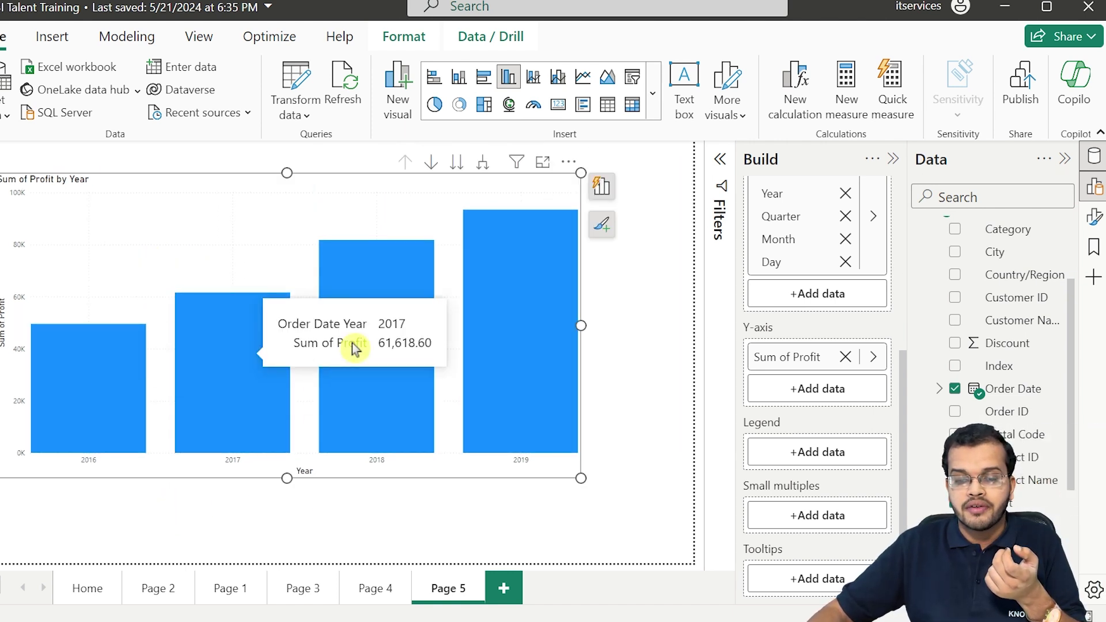
Turn on data labels for the profit chart and open its format options.
{"action": "left_click", "coordinate": [601, 225]}
{"action": "left_click", "coordinate": [461, 314]}
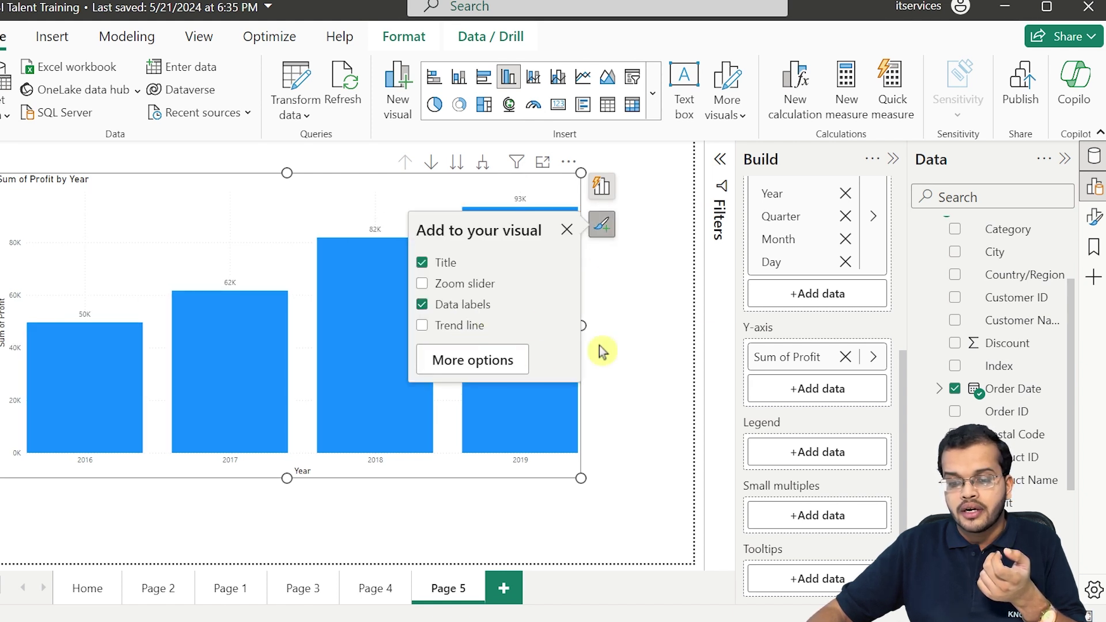
{"action": "left_click", "coordinate": [1095, 218]}
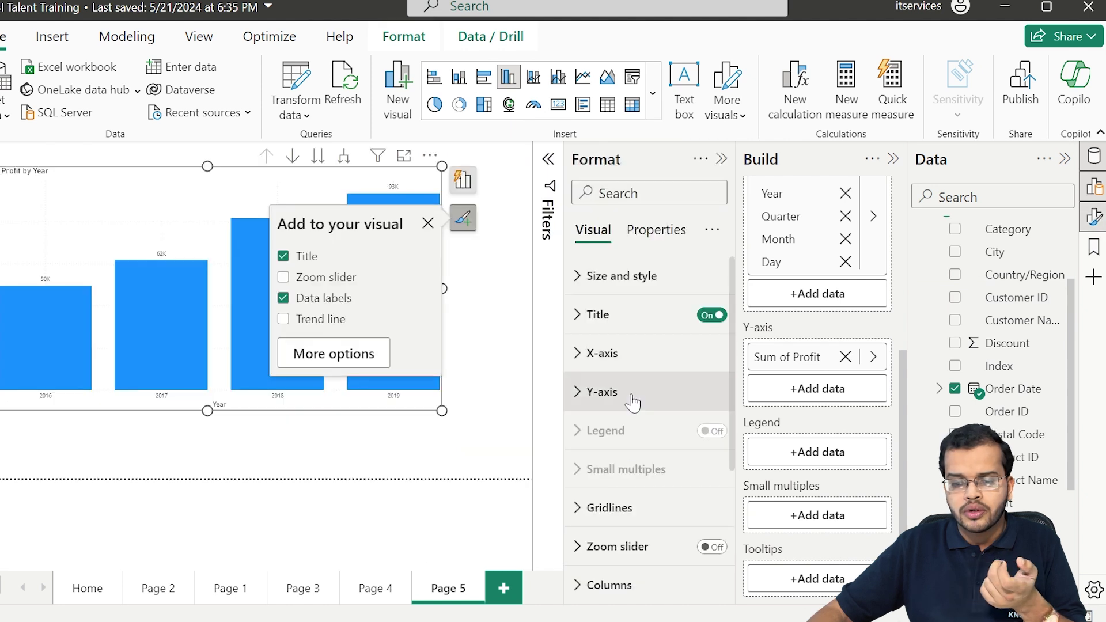
{"action": "scroll", "coordinate": [628, 415], "scroll_direction": "down", "scroll_amount": 5}
Set the data label values to font size 12 and Bold, showing 50K, 62K, 82K, 93K.
{"action": "left_click", "coordinate": [581, 423]}
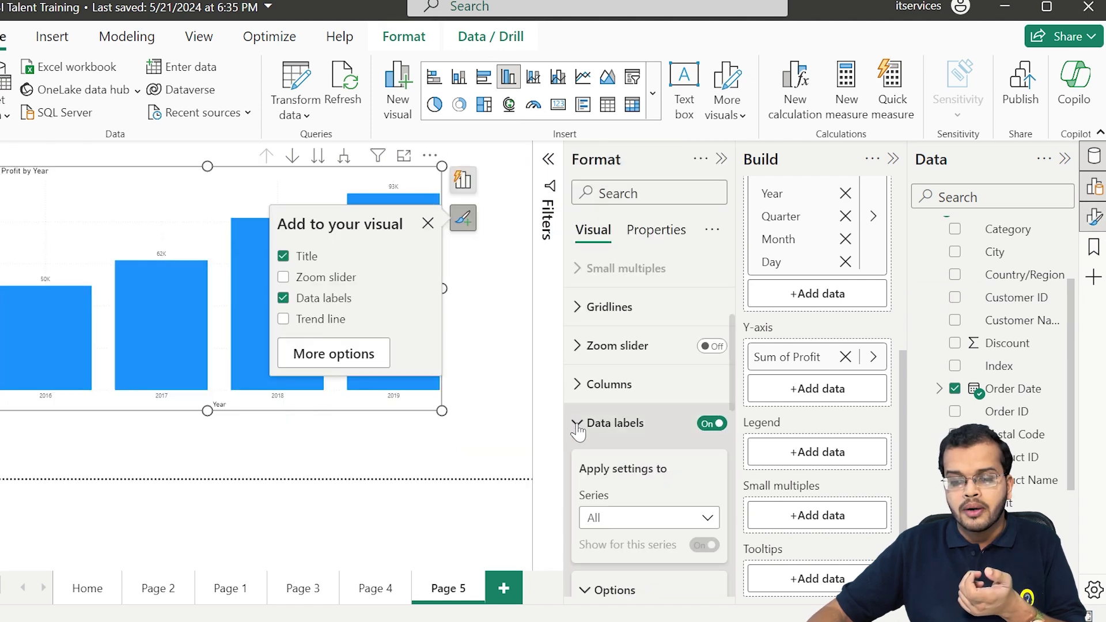
{"action": "scroll", "coordinate": [631, 504], "scroll_direction": "down", "scroll_amount": 3}
{"action": "scroll", "coordinate": [631, 504], "scroll_direction": "down", "scroll_amount": 5}
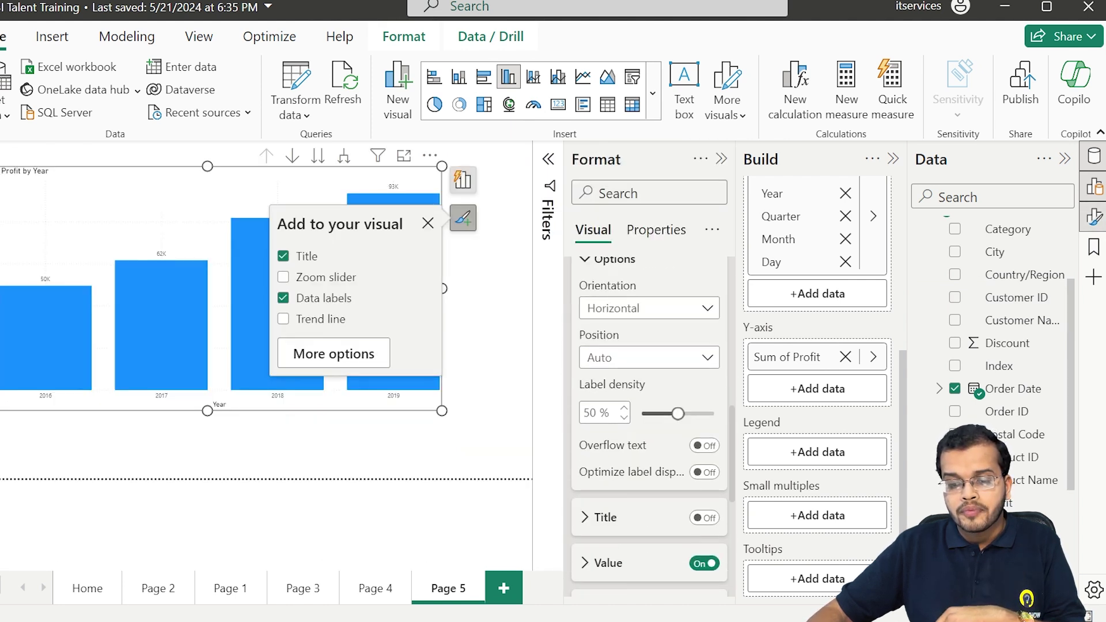
{"action": "left_click", "coordinate": [713, 440]}
{"action": "left_click", "coordinate": [713, 441]}
{"action": "left_click", "coordinate": [713, 441]}
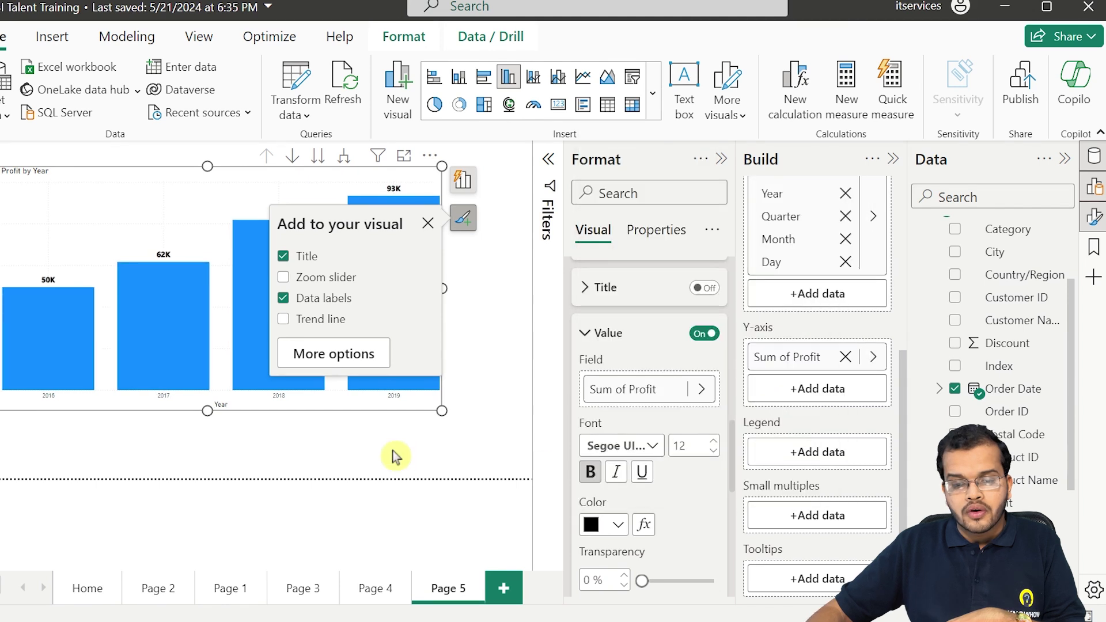
{"action": "scroll", "coordinate": [606, 408], "scroll_direction": "up", "scroll_amount": 1}
{"action": "scroll", "coordinate": [606, 408], "scroll_direction": "up", "scroll_amount": 5}
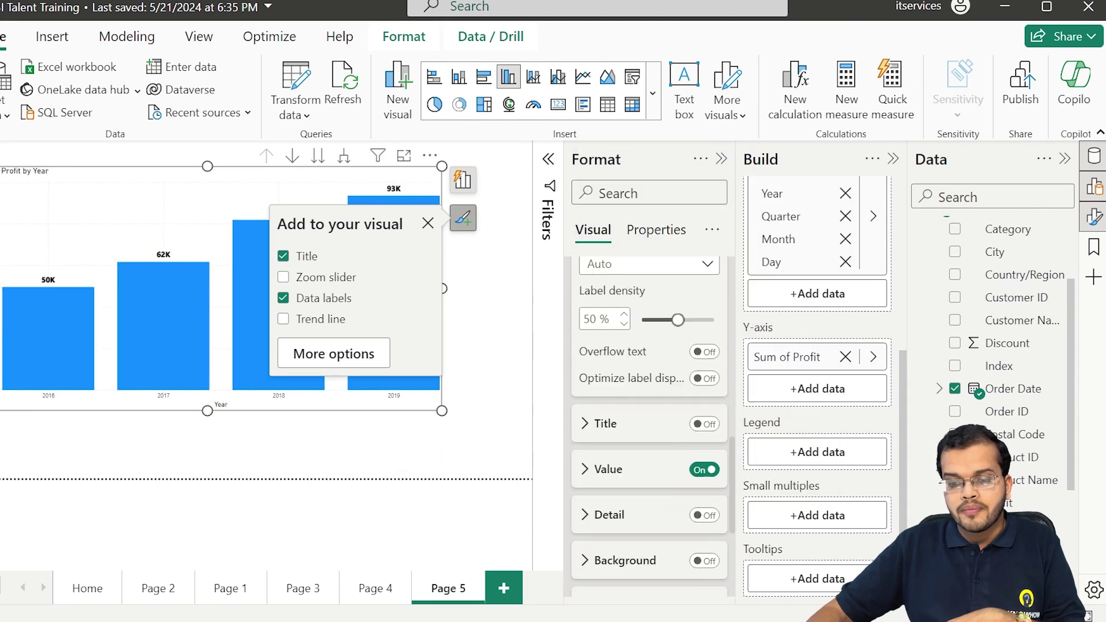
{"action": "scroll", "coordinate": [645, 403], "scroll_direction": "up", "scroll_amount": 3}
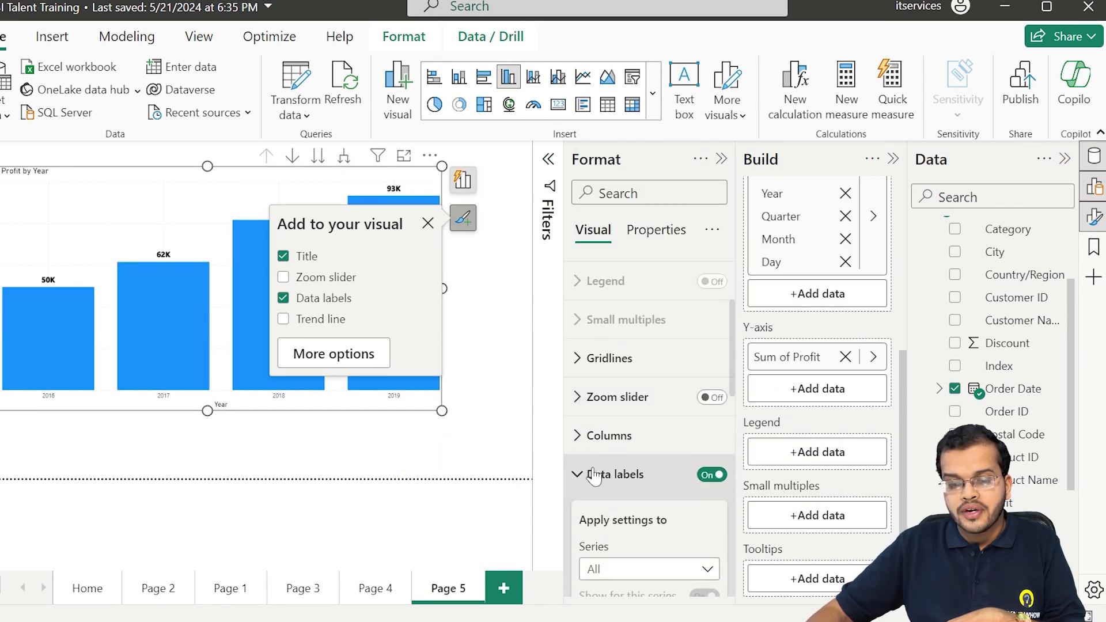
{"action": "left_click", "coordinate": [578, 474]}
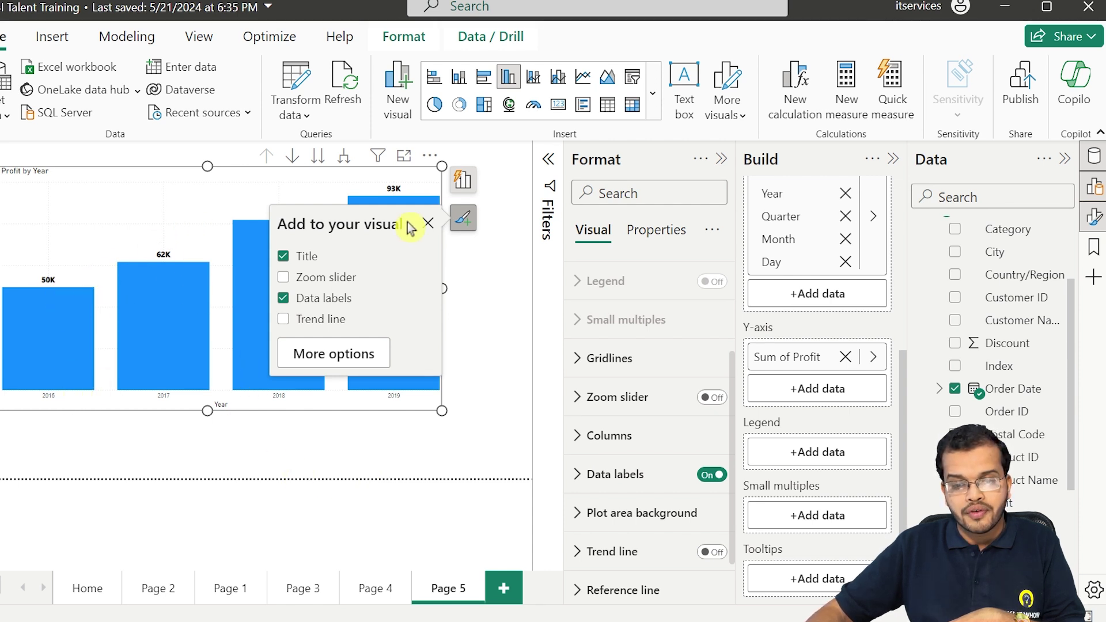
{"action": "left_click", "coordinate": [428, 225]}
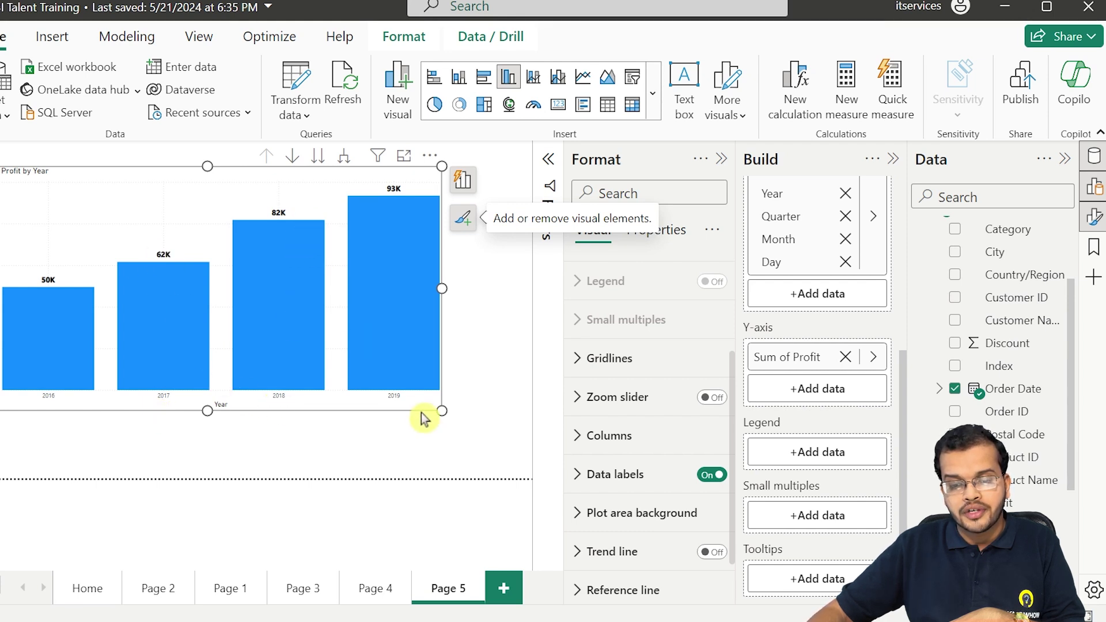
Make the X-axis value labels bold at size 13, then collapse the Build and Format panes.
{"action": "scroll", "coordinate": [672, 392], "scroll_direction": "up", "scroll_amount": 3}
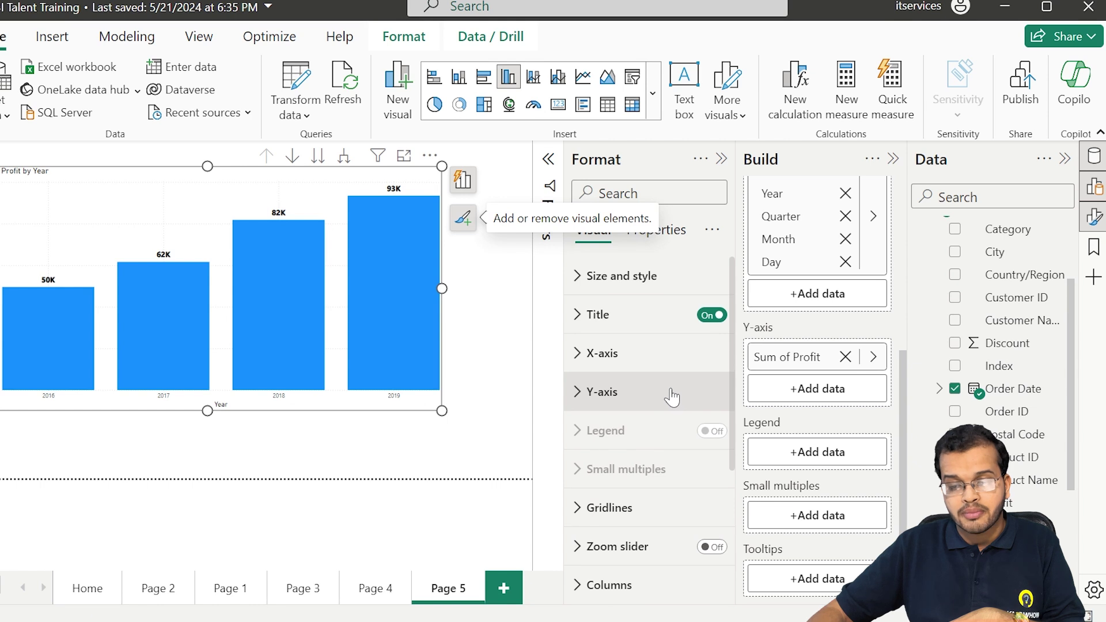
{"action": "left_click", "coordinate": [582, 353]}
{"action": "scroll", "coordinate": [604, 395], "scroll_direction": "down", "scroll_amount": 3}
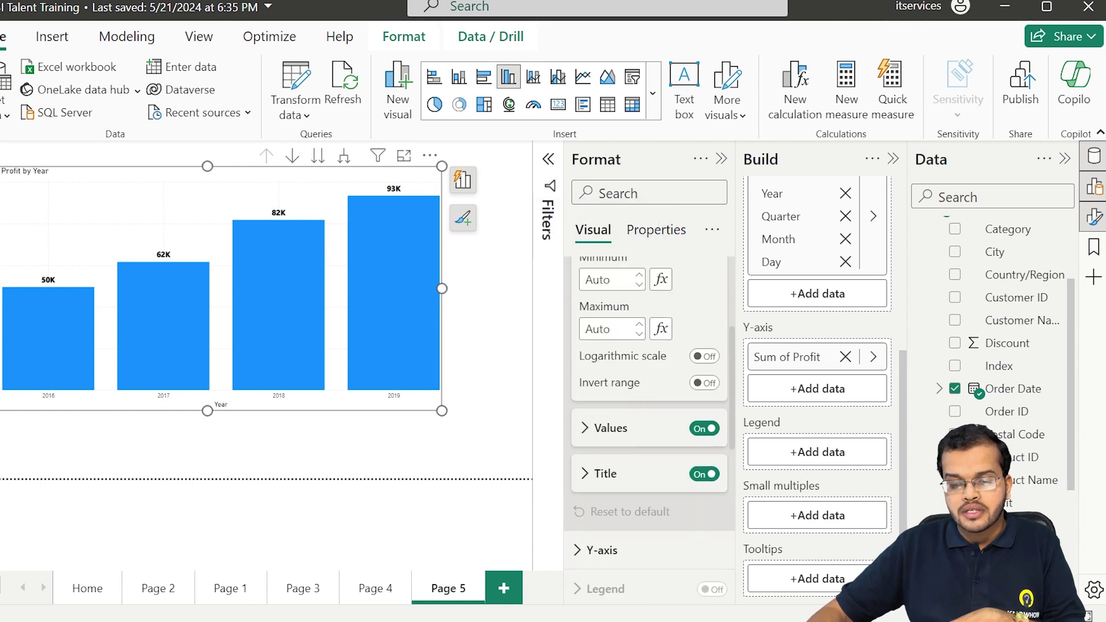
{"action": "left_click", "coordinate": [582, 403]}
{"action": "scroll", "coordinate": [622, 363], "scroll_direction": "down", "scroll_amount": 2}
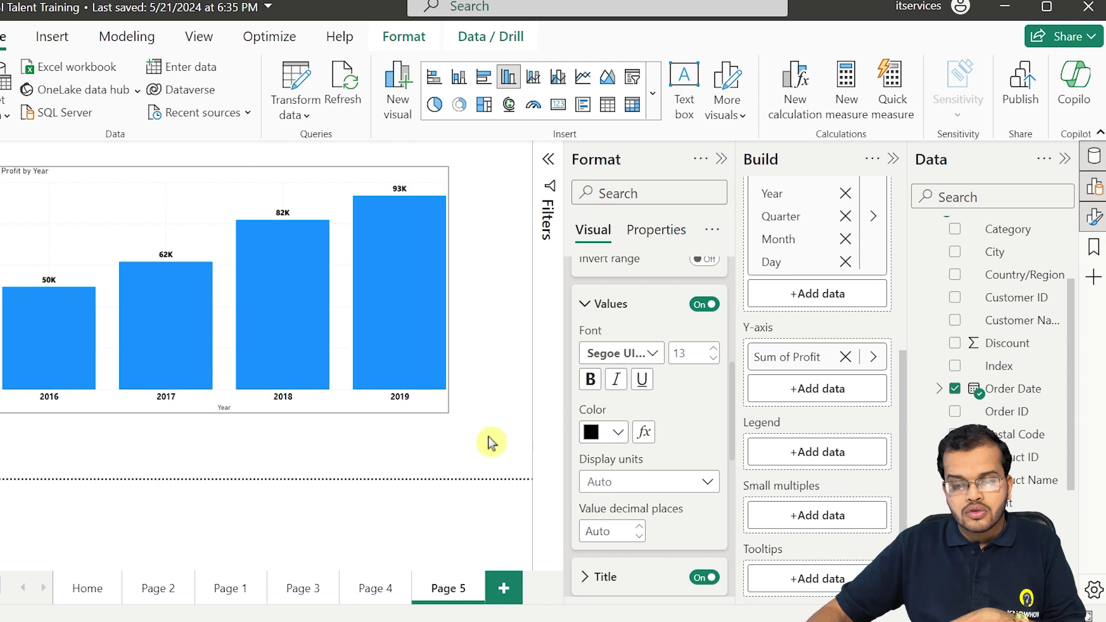
{"action": "mouse_move", "coordinate": [491, 442]}
{"action": "left_mouse_down"}
{"action": "mouse_move", "coordinate": [506, 457]}
{"action": "mouse_move", "coordinate": [493, 455]}
{"action": "left_mouse_up"}
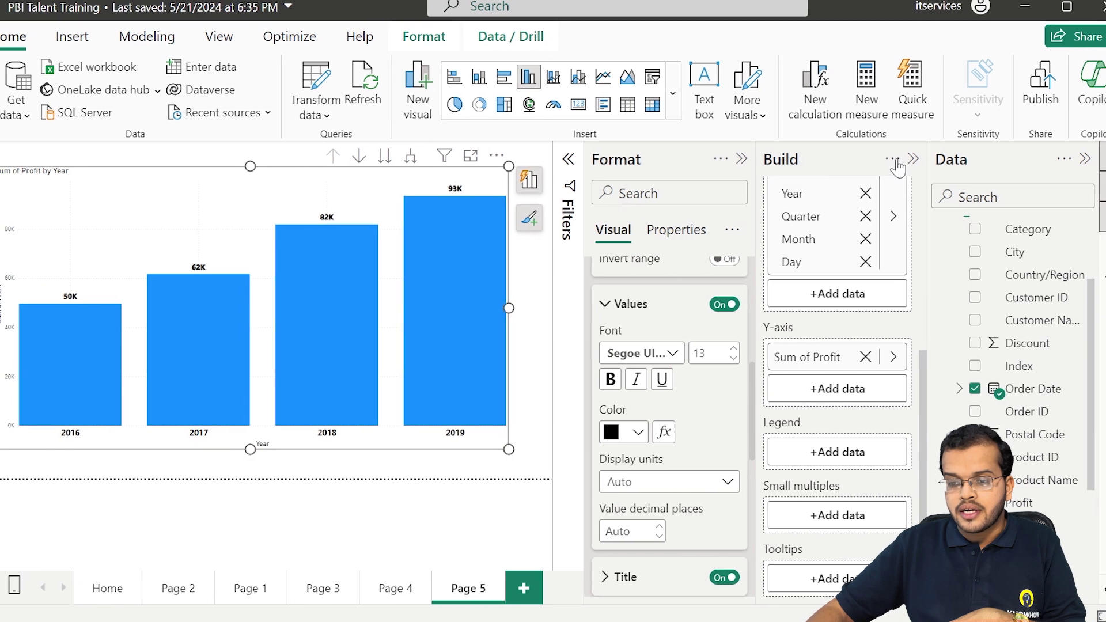
{"action": "left_click", "coordinate": [910, 160]}
{"action": "left_click", "coordinate": [911, 159]}
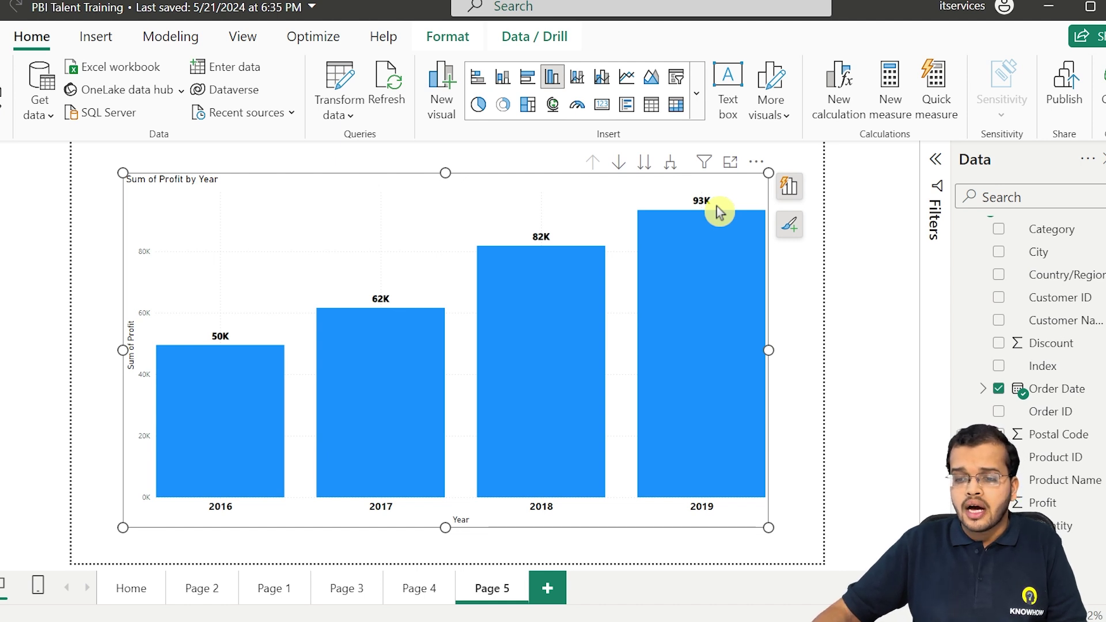
Reopen the Build pane and expand the chart one level to show columns by Year and Quarter.
{"action": "left_click", "coordinate": [1094, 186]}
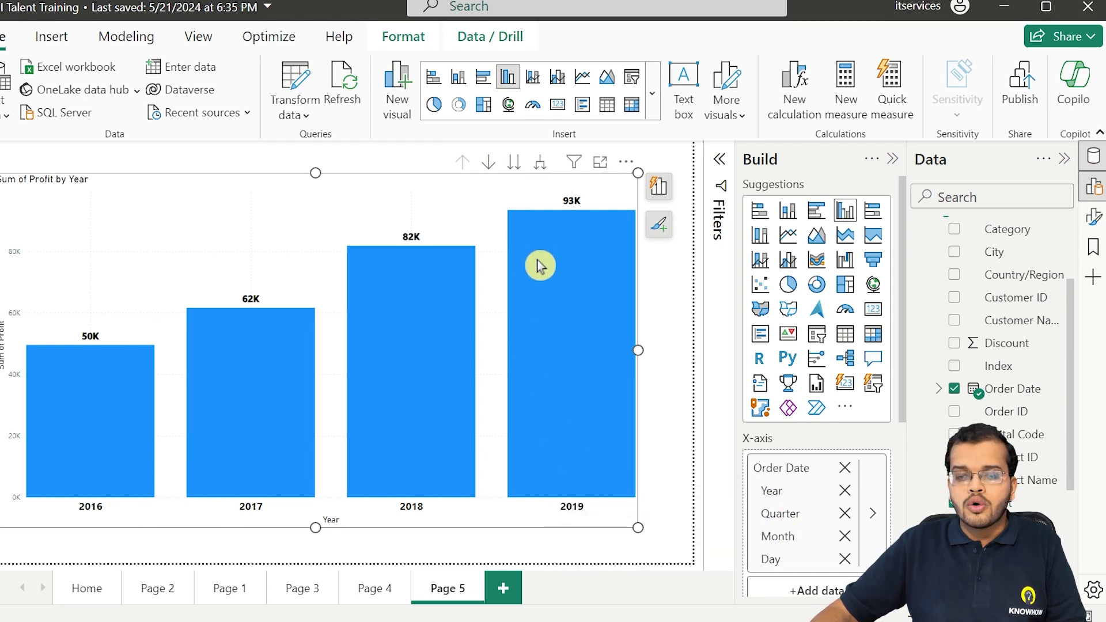
{"action": "left_click", "coordinate": [540, 166]}
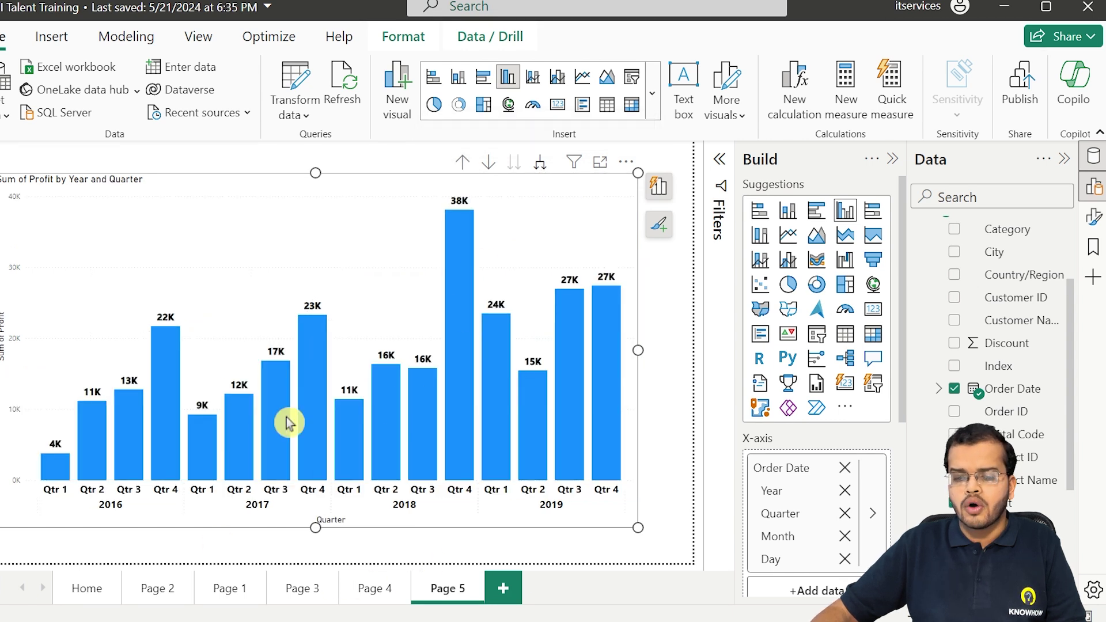
Collapse the Build pane and check quarterly profits, peaking at 38K in 2018 Qtr 4.
{"action": "left_click", "coordinate": [892, 160]}
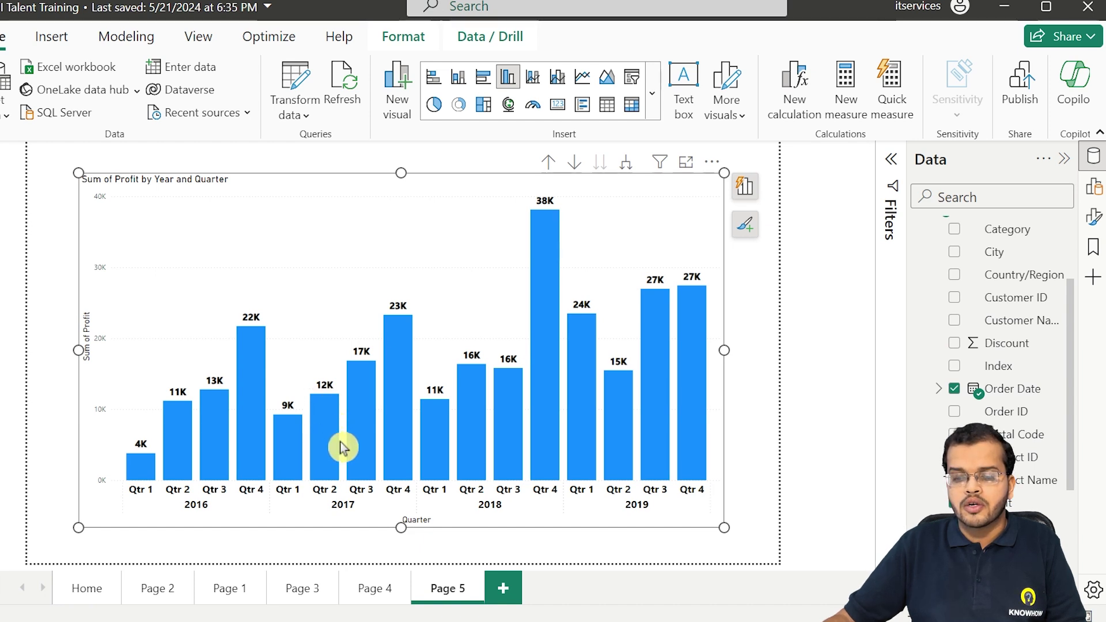
{"action": "mouse_move", "coordinate": [367, 371]}
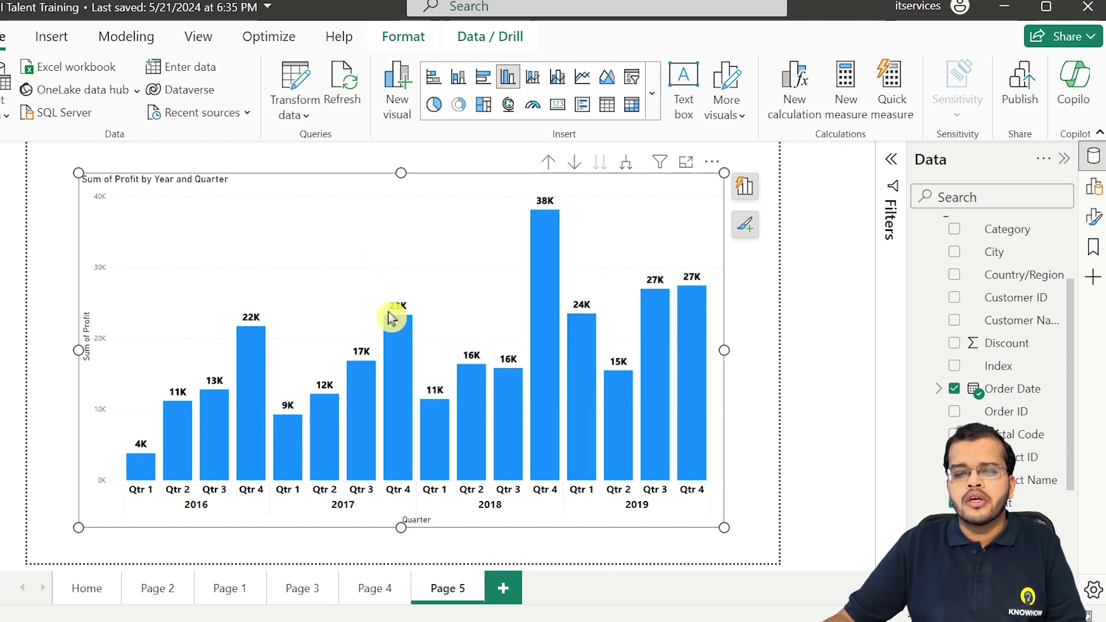
{"action": "mouse_move", "coordinate": [438, 426]}
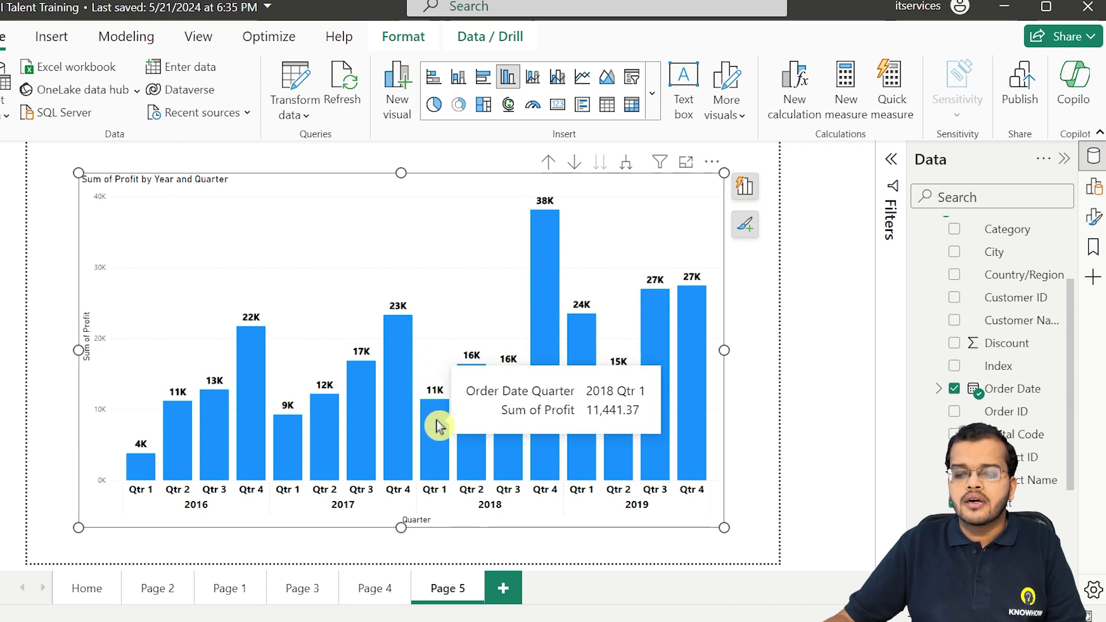